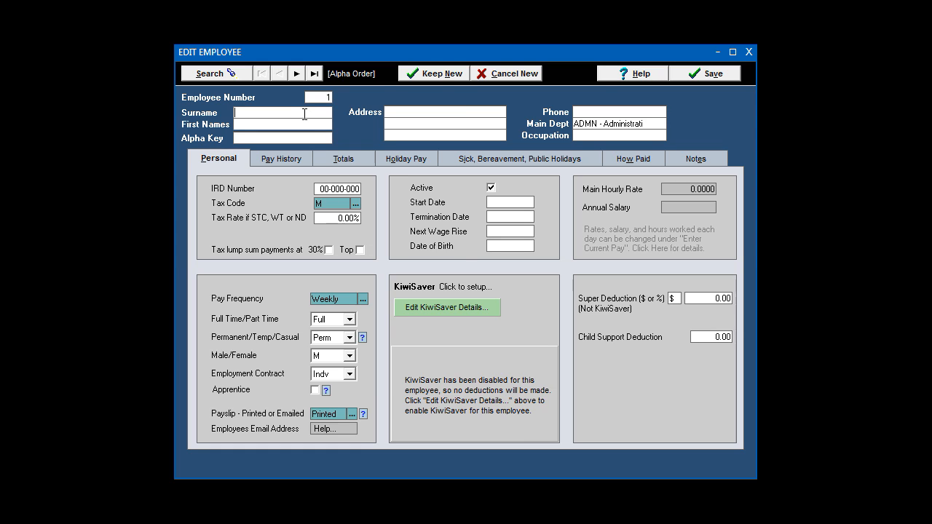
Step: Enter the new employee's surname and first name, and set the main department to SALE - Sales
type("Green")
key("Tab")
type("Mike")
key("Tab")
key("Tab")
left_click(593, 125)
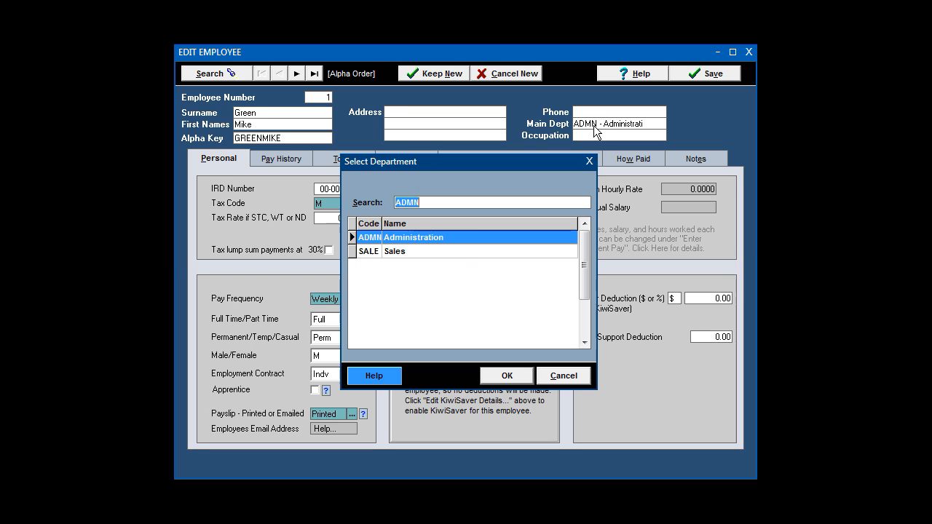
double_click(416, 250)
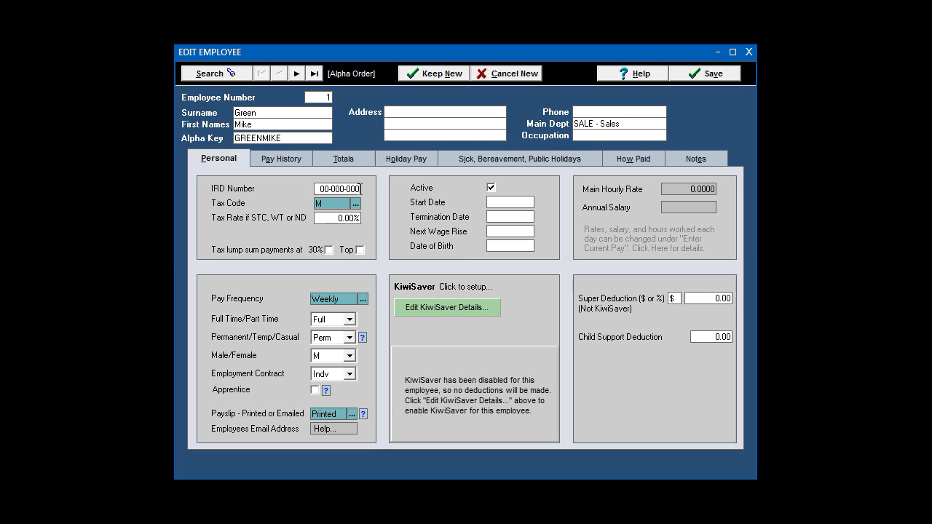
Step: Fill in the employee's IRD number in the personal details
left_click_drag(360, 187, 311, 188)
type("12-345-67")
type("4")
key("Tab")
Step: Set the tax code to M SL, Main Tax Code with Student Loan, and the pay frequency to Weekly
left_click(322, 203)
left_click(376, 190)
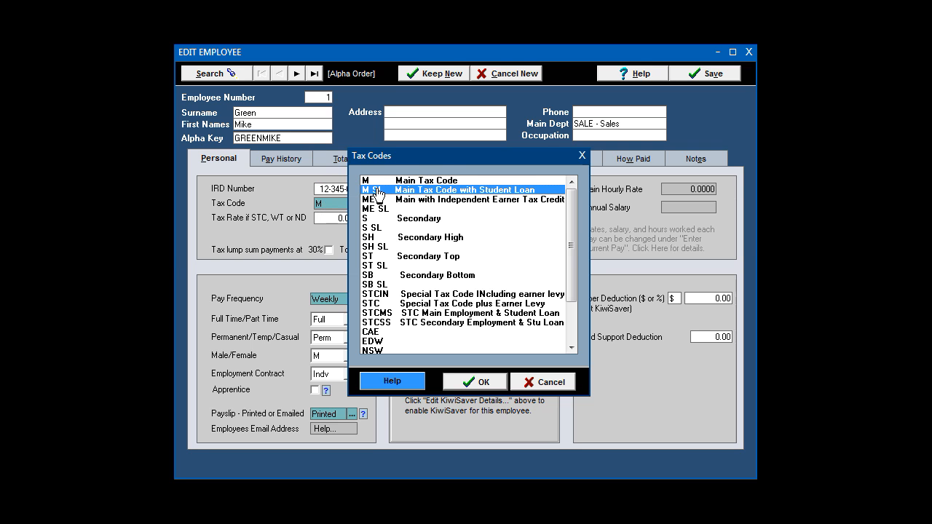
left_click(481, 382)
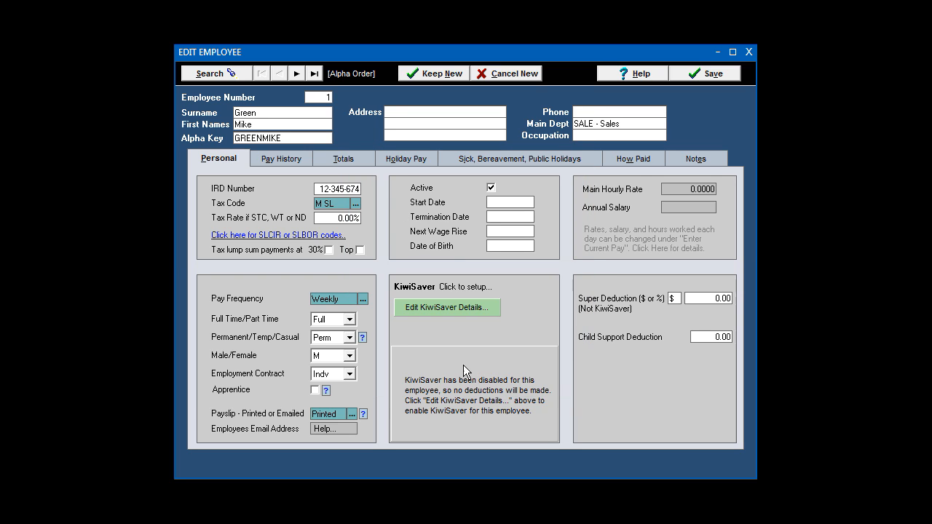
left_click(330, 300)
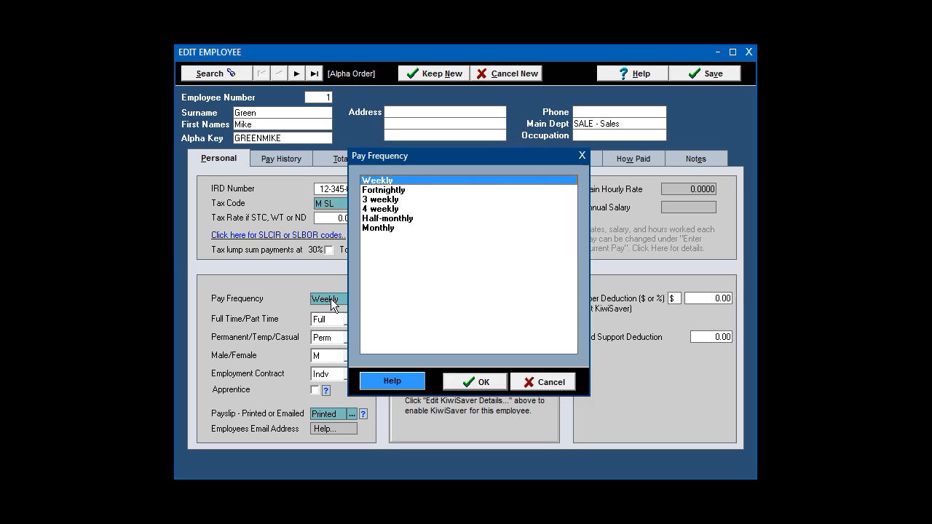
left_click(478, 381)
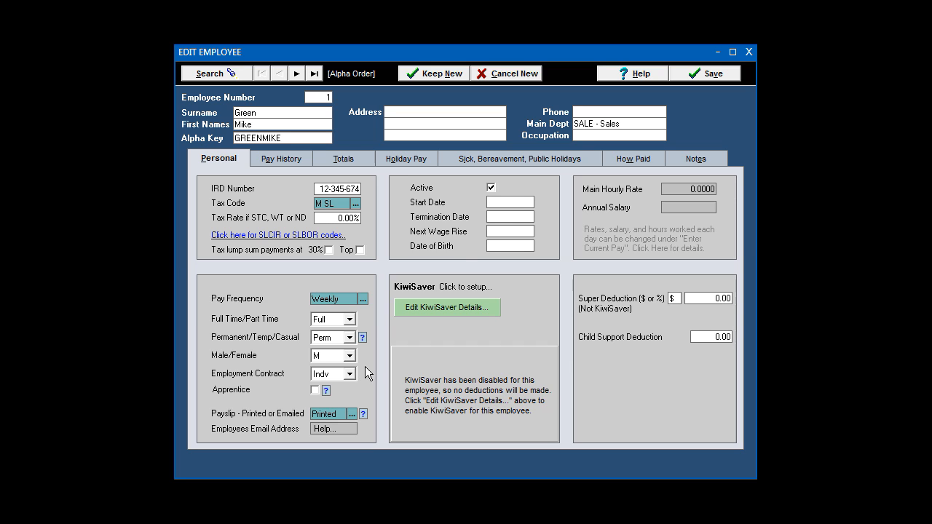
Step: Set the employee's start date to 20/03/2017 and fill in the date of birth
left_click(492, 189)
left_click(494, 205)
type("21/03/2017")
key("Tab")
key("Tab")
key("Tab")
type("06/07/1970")
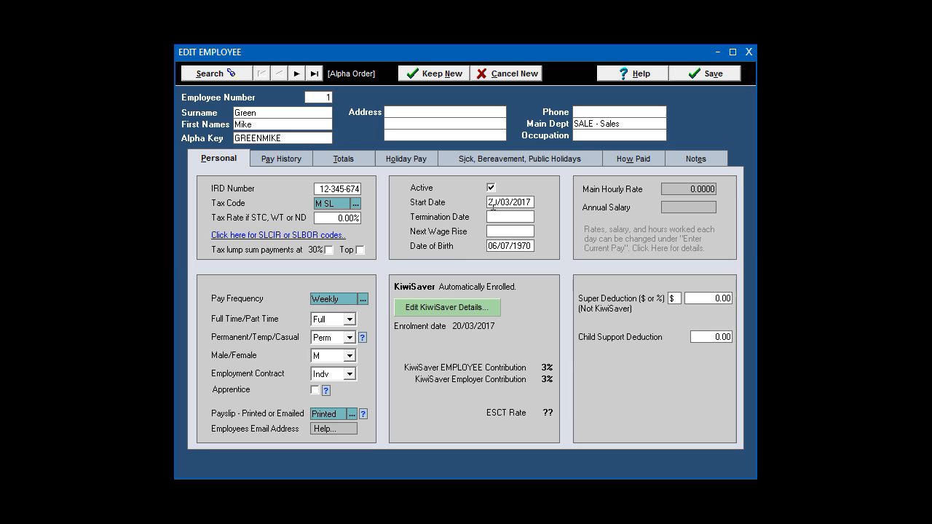
key("Tab")
Step: Set the ESCT rate to 33% in the employee's KiwiSaver details and save them
left_click(452, 311)
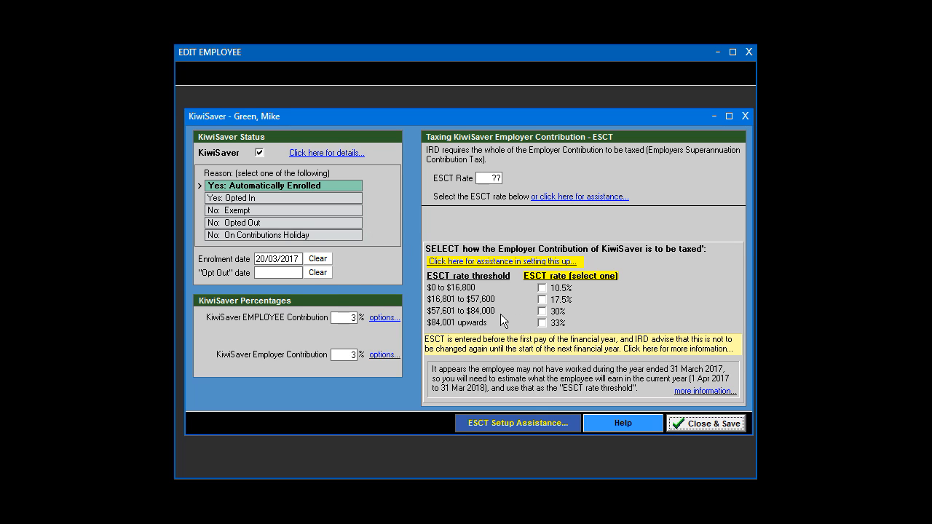
left_click(542, 323)
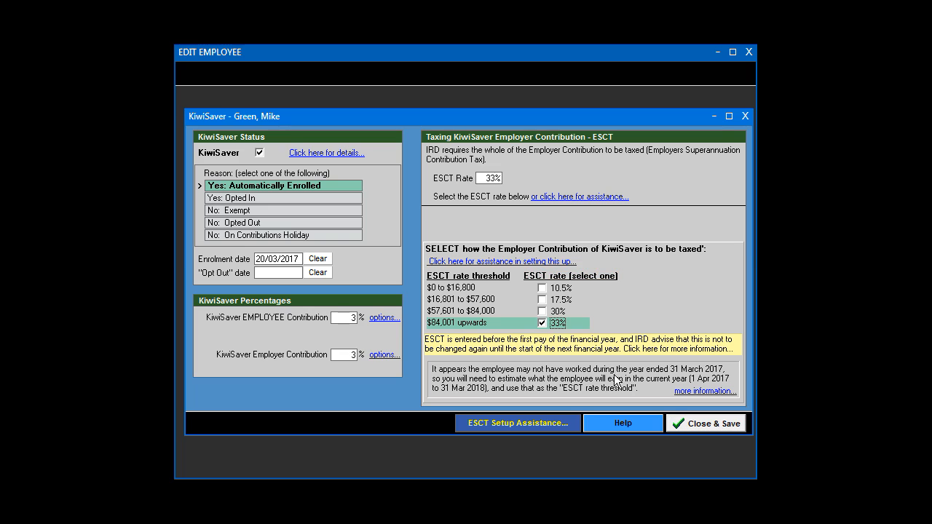
left_click(687, 420)
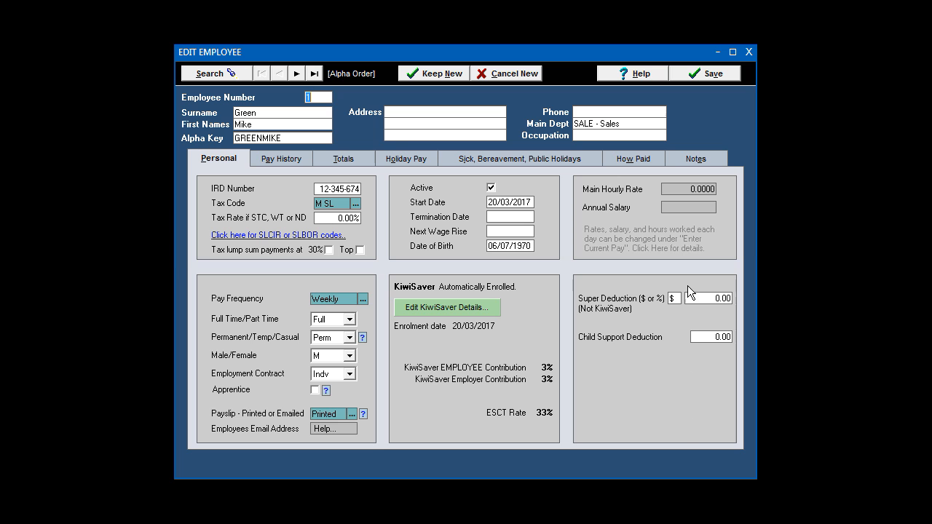
Step: Set the employee's main hourly rate to 25
left_click(683, 189)
type("25")
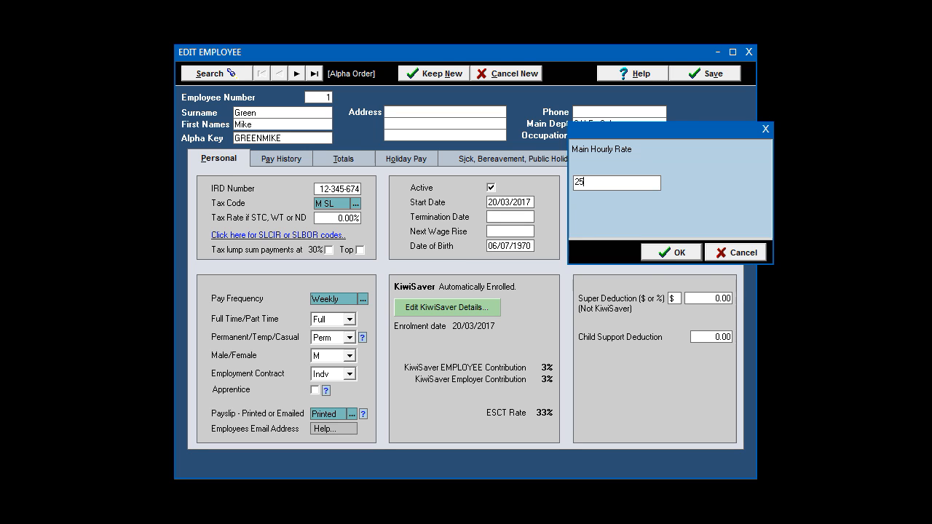
left_click(670, 251)
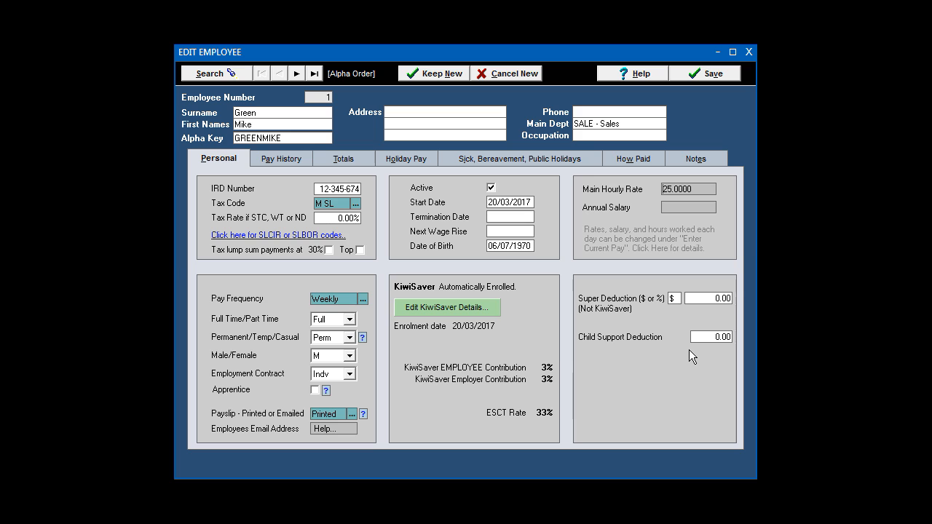
Step: Review the employee's pay history, year-to-date totals and holiday pay settings
left_click(292, 162)
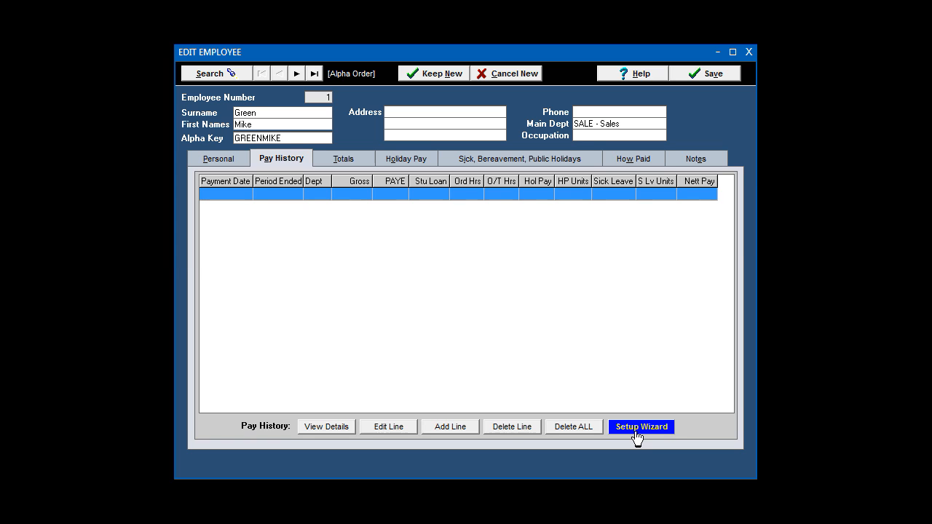
left_click(346, 160)
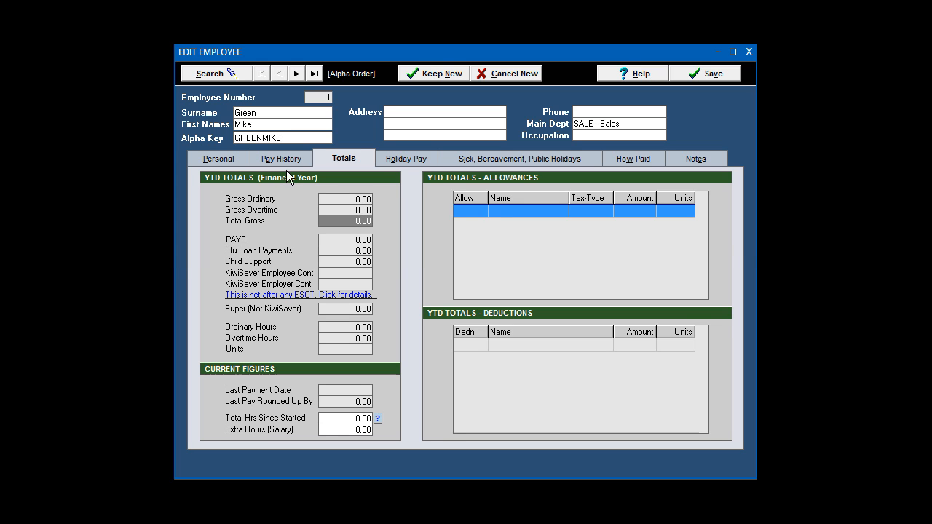
left_click(401, 161)
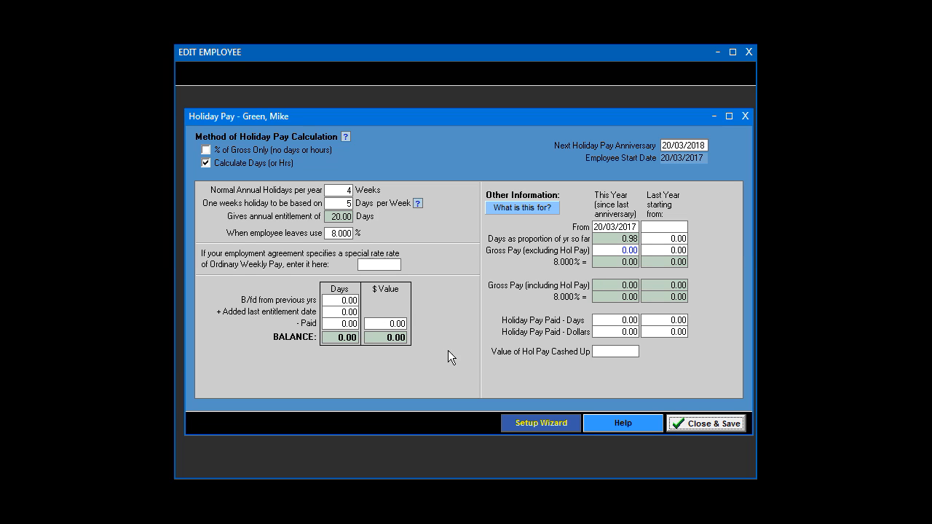
left_click(703, 426)
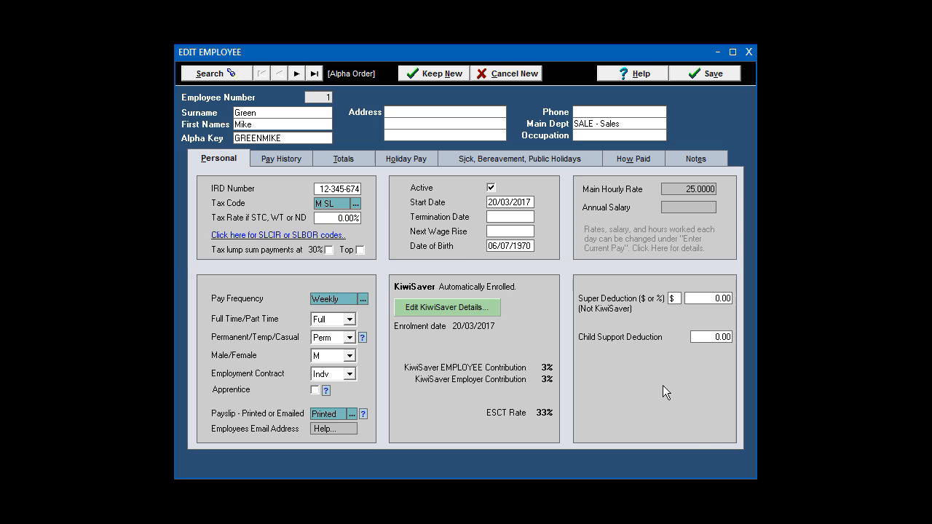
Step: Set the provincial anniversary day to Wellington in the employee's public holiday settings and save
left_click(505, 162)
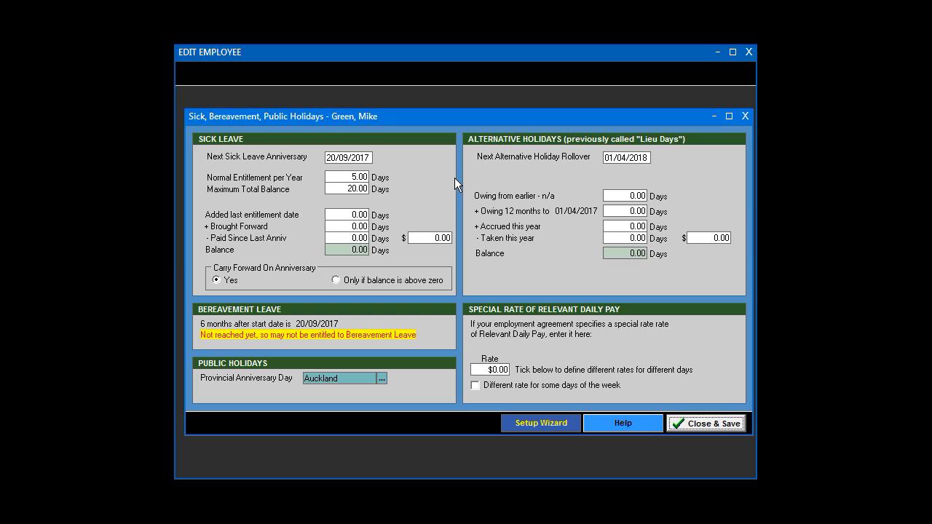
left_click(338, 381)
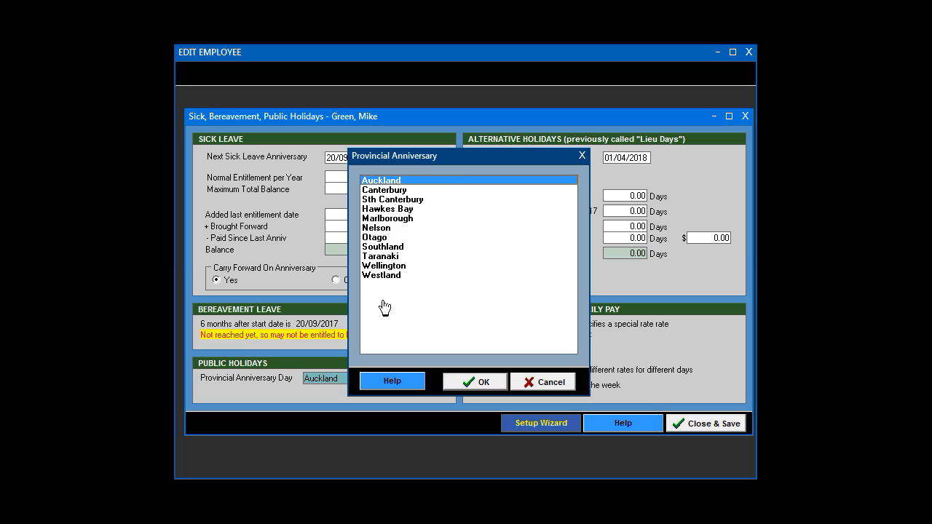
left_click(386, 266)
left_click(484, 381)
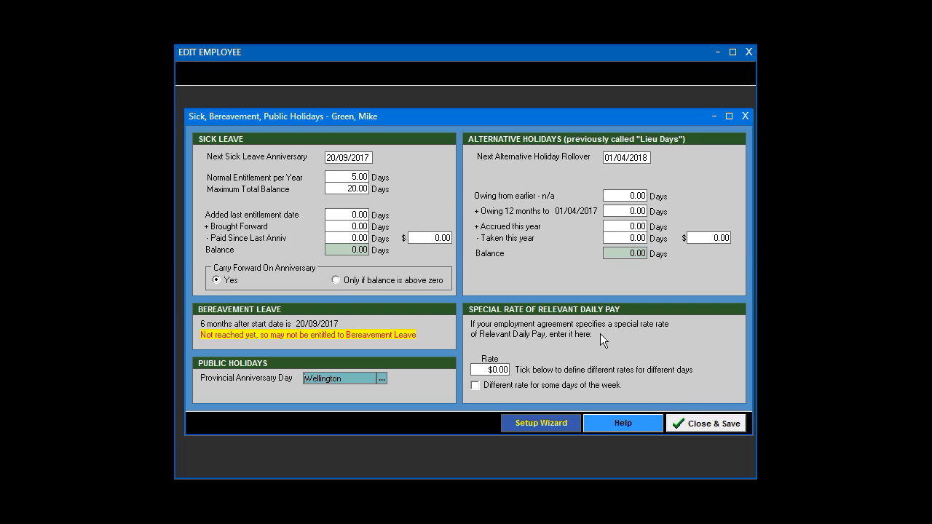
left_click(714, 427)
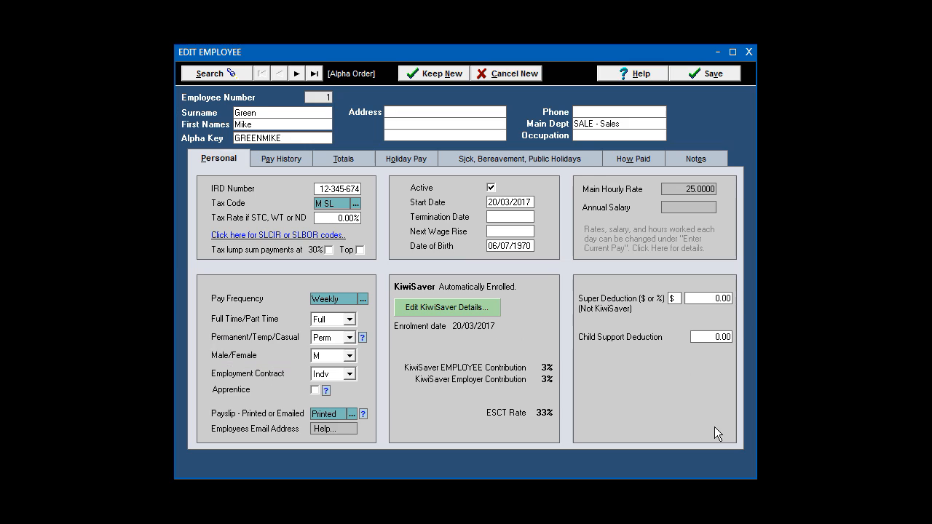
Step: Add a KIWI bank account to the employee's payment details, filling in the branch, account number and suffix
left_click(633, 158)
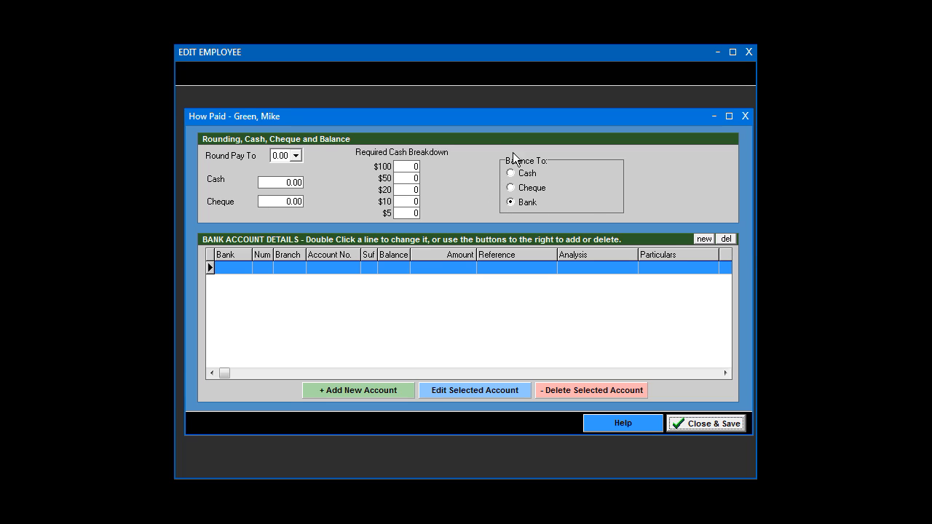
left_click(371, 394)
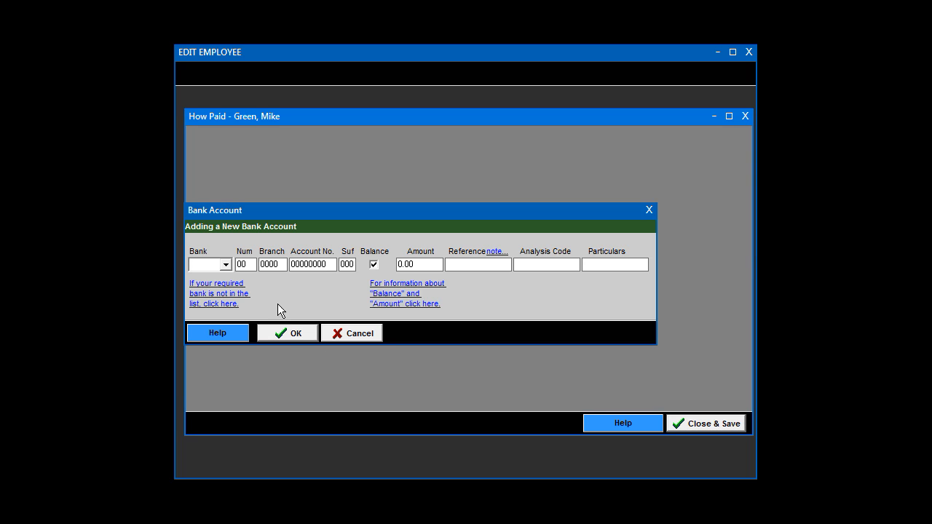
left_click(225, 265)
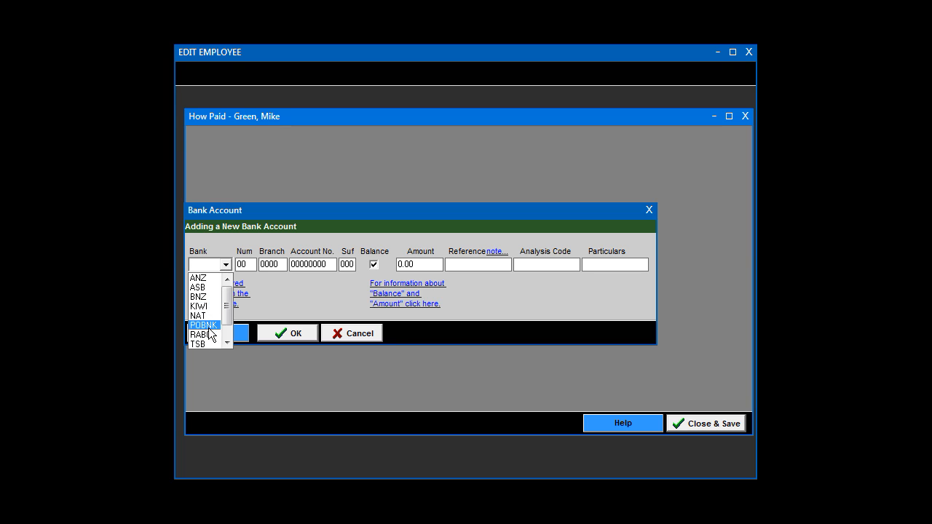
left_click(200, 305)
key("Tab")
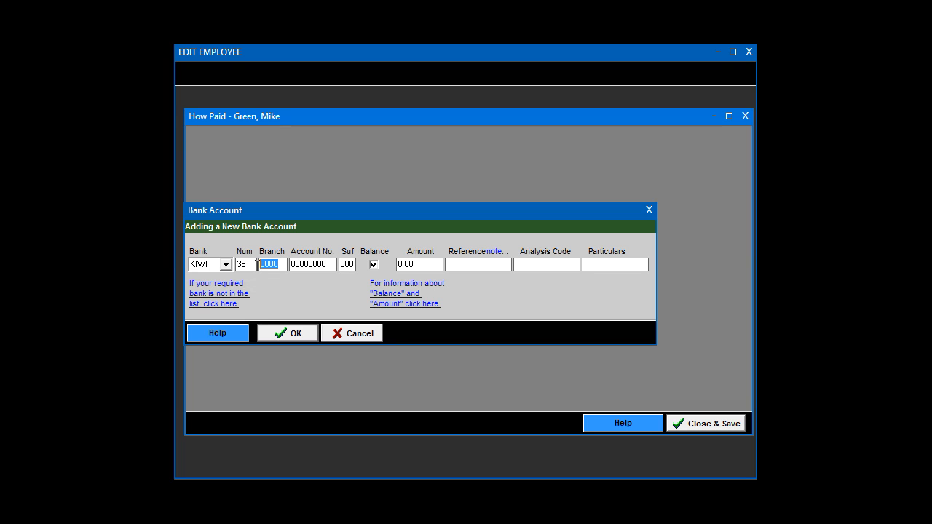
type("1")
key("Tab")
type("1")
key("Tab")
type("1")
key("Tab")
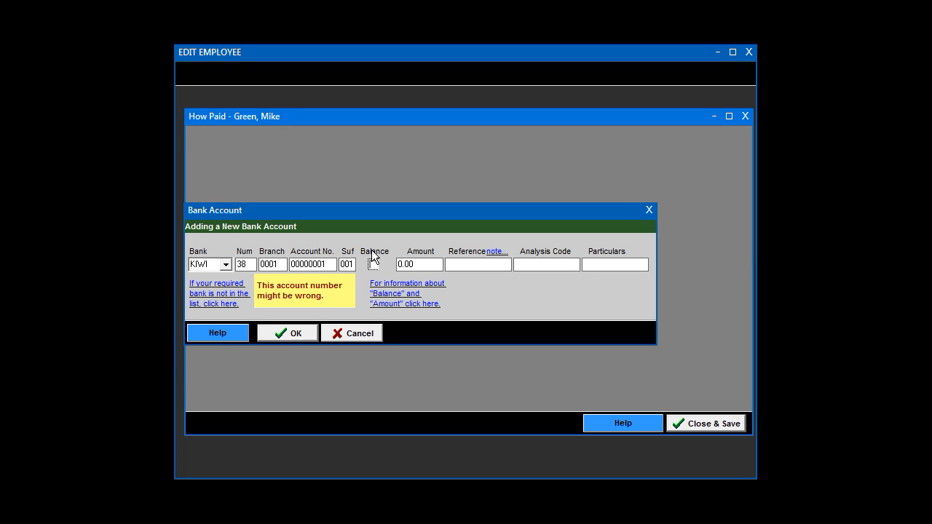
Step: Have the new bank account receive the balance of the pay with an amount of 0.00, and save the payment details
left_click(372, 264)
key("Tab")
type("30")
key("Tab")
key("Tab")
type("0")
left_click(290, 333)
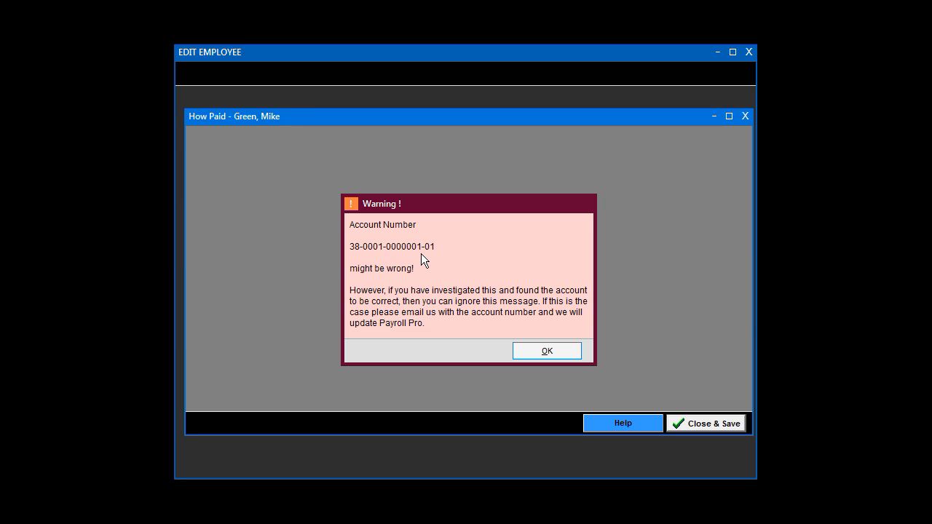
left_click(531, 351)
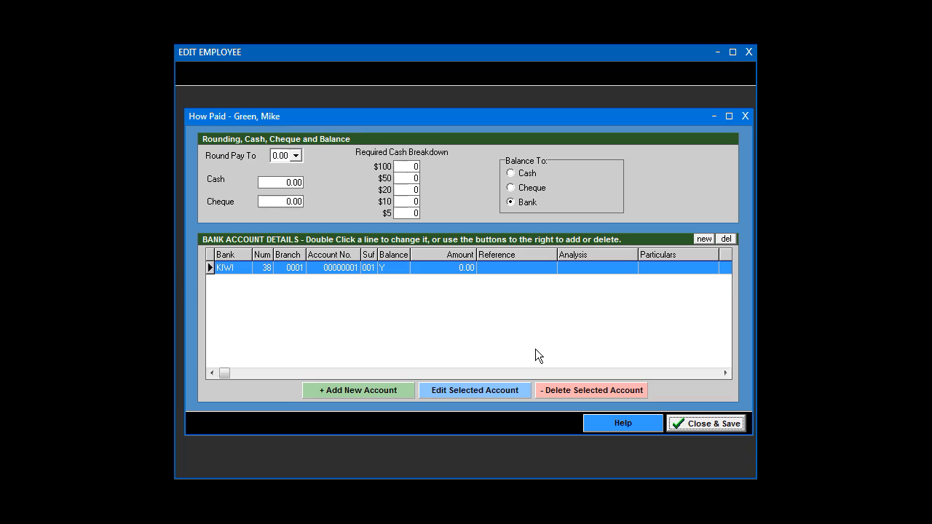
left_click(701, 424)
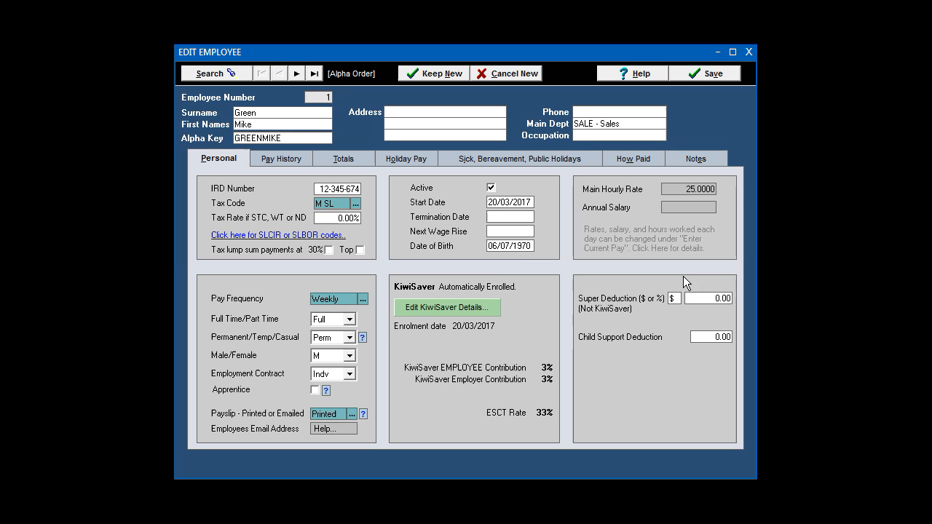
Step: Review the employee's notes and payslip message, and save the completed employee record
left_click(688, 163)
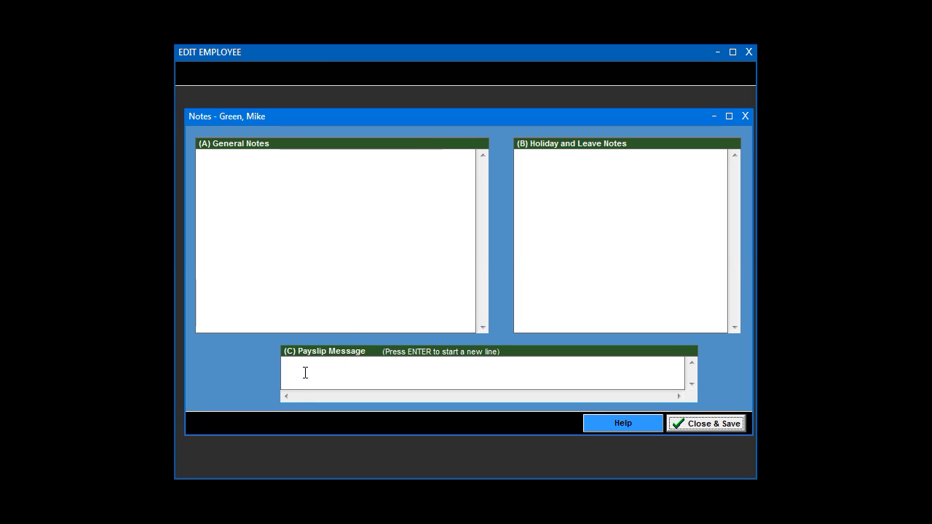
left_click(700, 425)
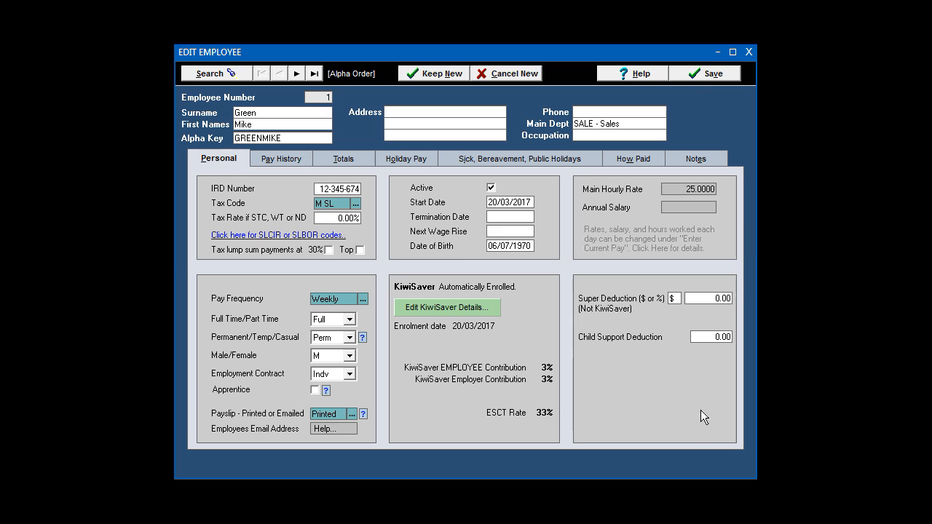
left_click(701, 73)
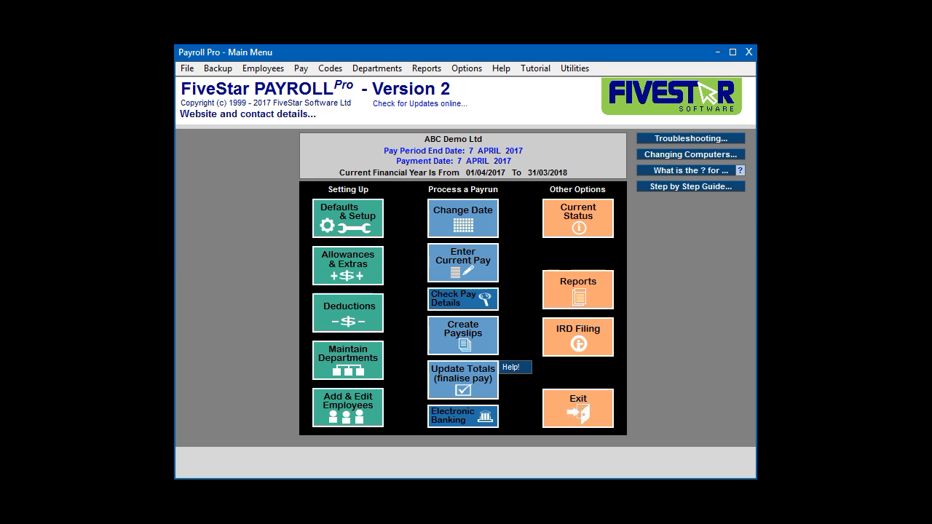